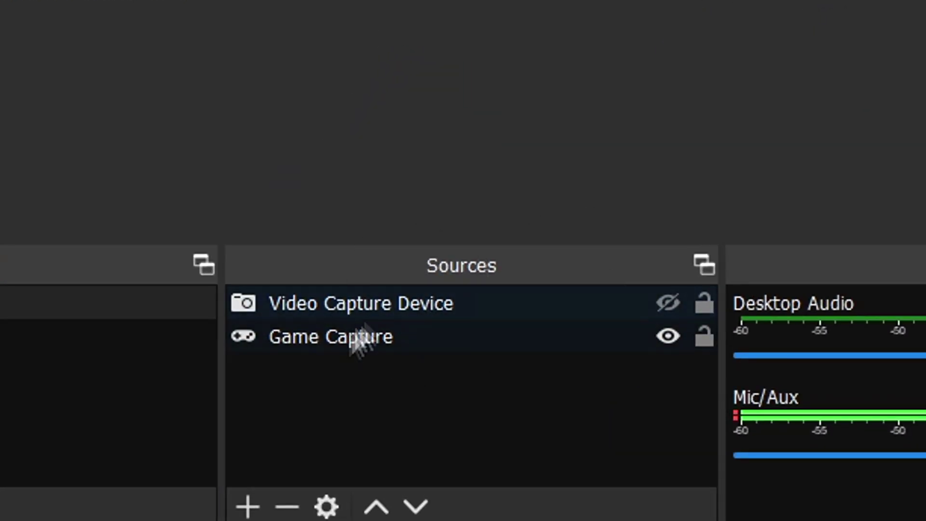
Open the source-type list and close it without adding a source
{"action": "left_click", "coordinate": [395, 337]}
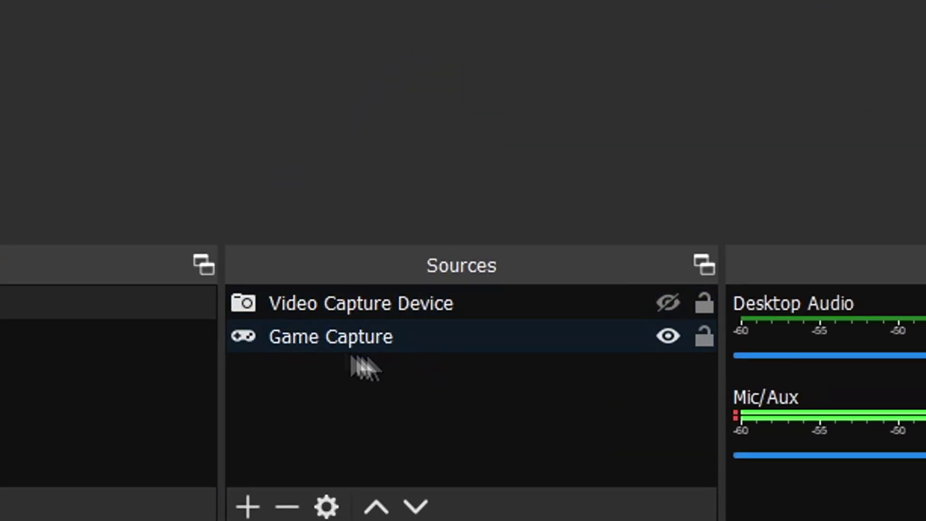
{"action": "left_click", "coordinate": [246, 507]}
{"action": "left_click", "coordinate": [842, 4]}
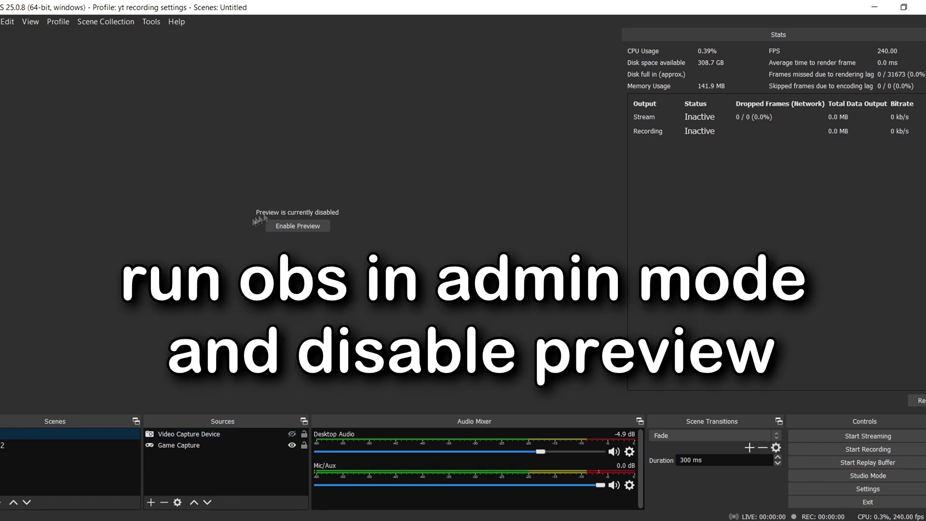
Turn the canvas preview back on, then disable it from the preview's context menu
{"action": "left_click", "coordinate": [298, 225]}
{"action": "right_click", "coordinate": [337, 176]}
{"action": "mouse_move", "coordinate": [405, 207]}
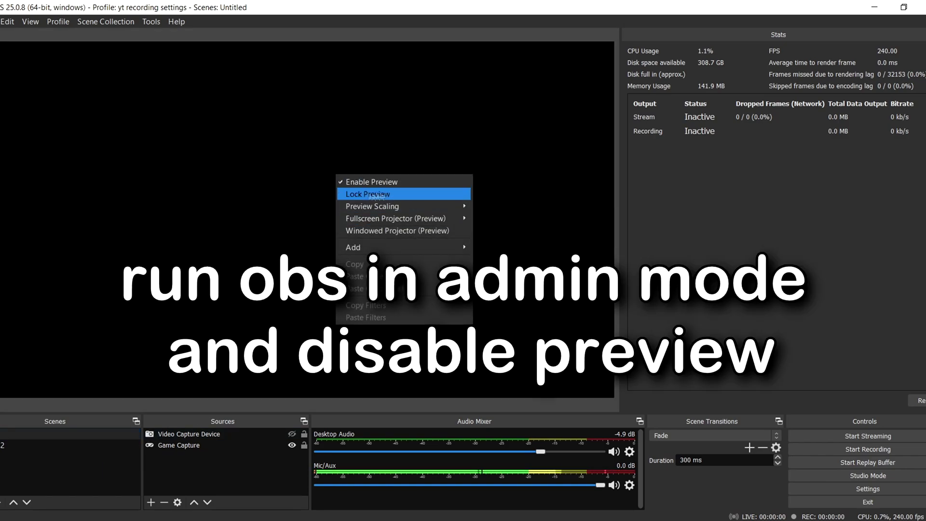
{"action": "left_click", "coordinate": [372, 182]}
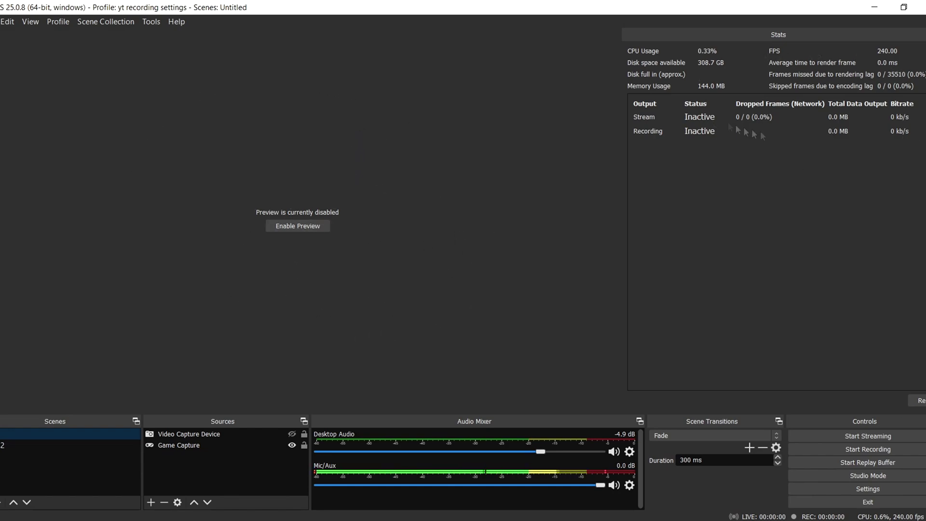
Show the Stats panel from the View menu
{"action": "left_click", "coordinate": [30, 21]}
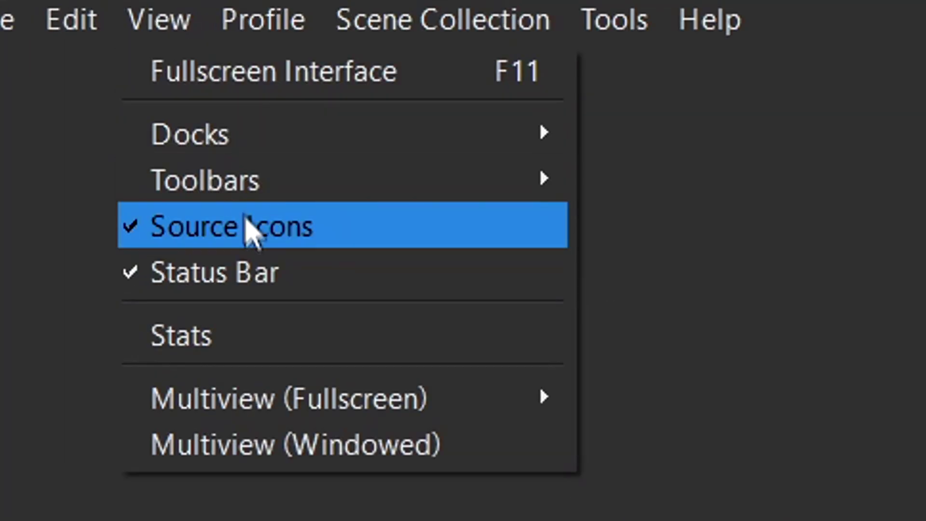
{"action": "mouse_move", "coordinate": [72, 52]}
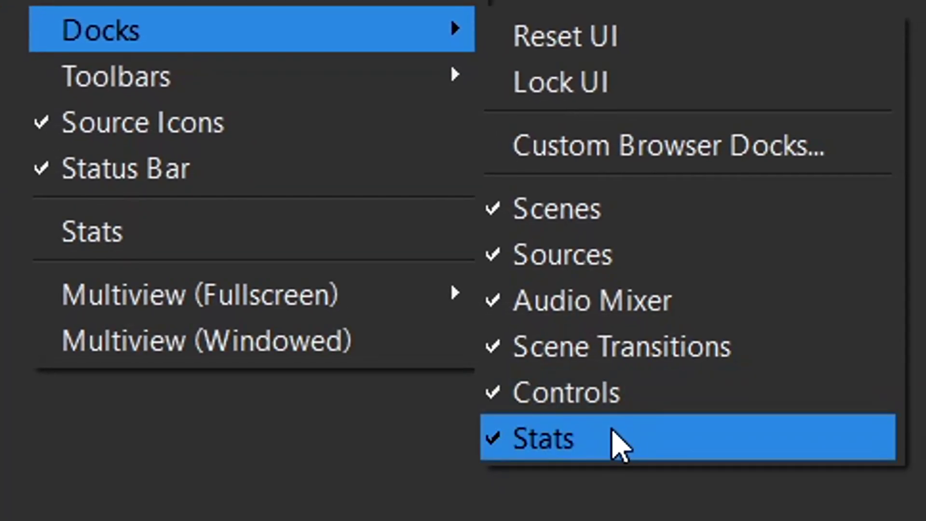
{"action": "left_click", "coordinate": [613, 434]}
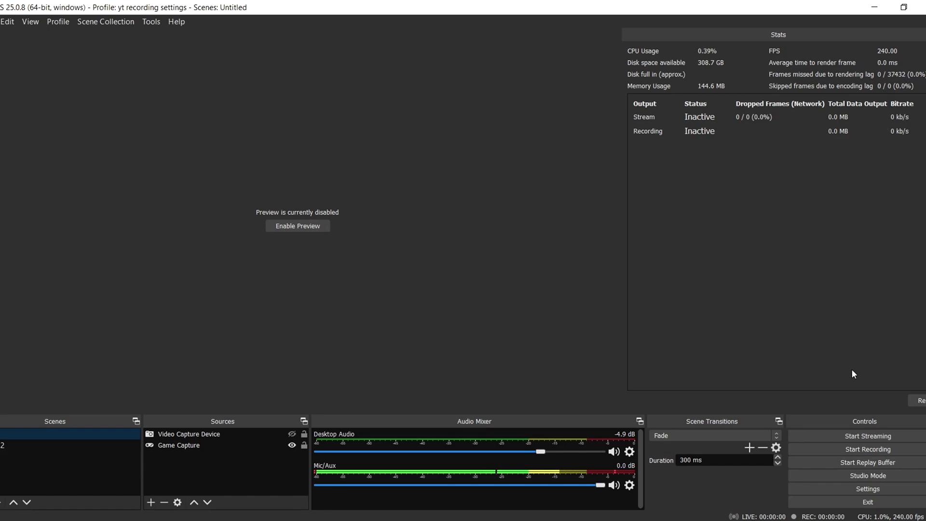
In Output > Recording settings, keep the NVIDIA NVENC H.264 encoder with Rescale Output unchecked
{"action": "left_click", "coordinate": [866, 489]}
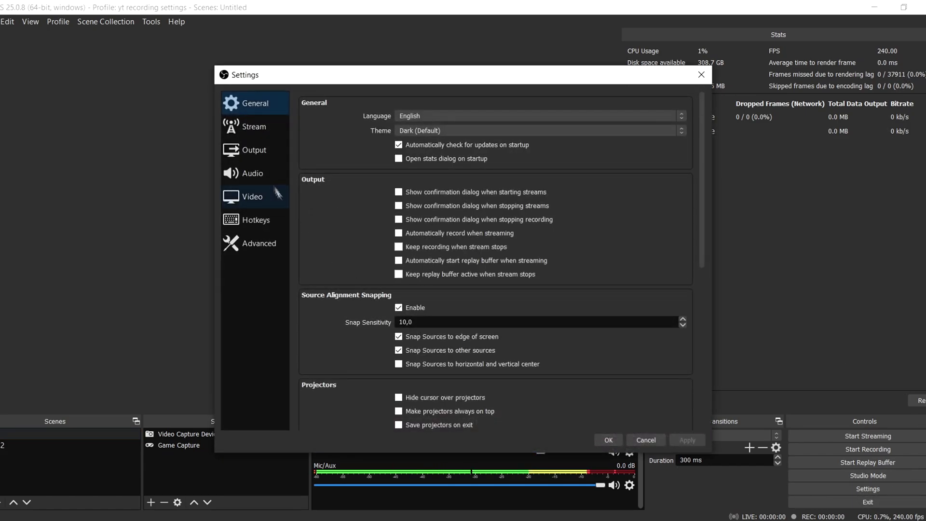
{"action": "left_click", "coordinate": [255, 151]}
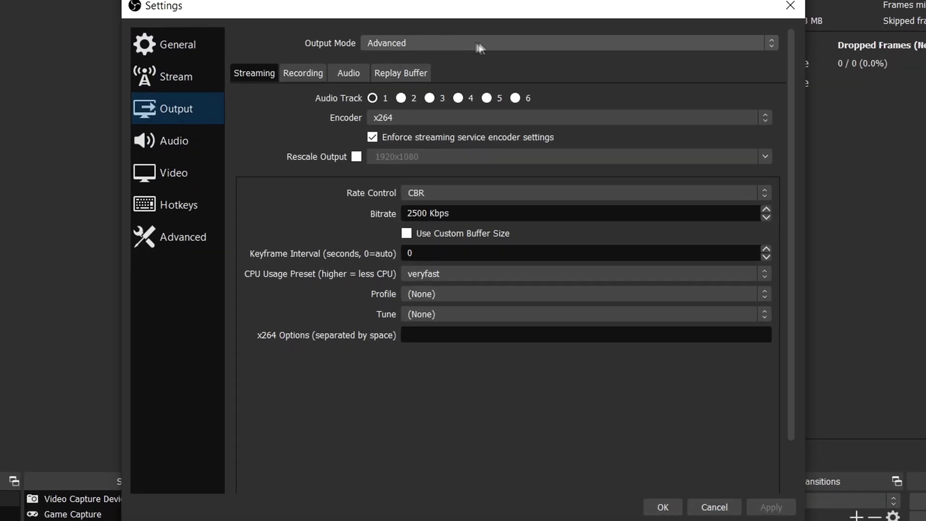
{"action": "left_click", "coordinate": [309, 85]}
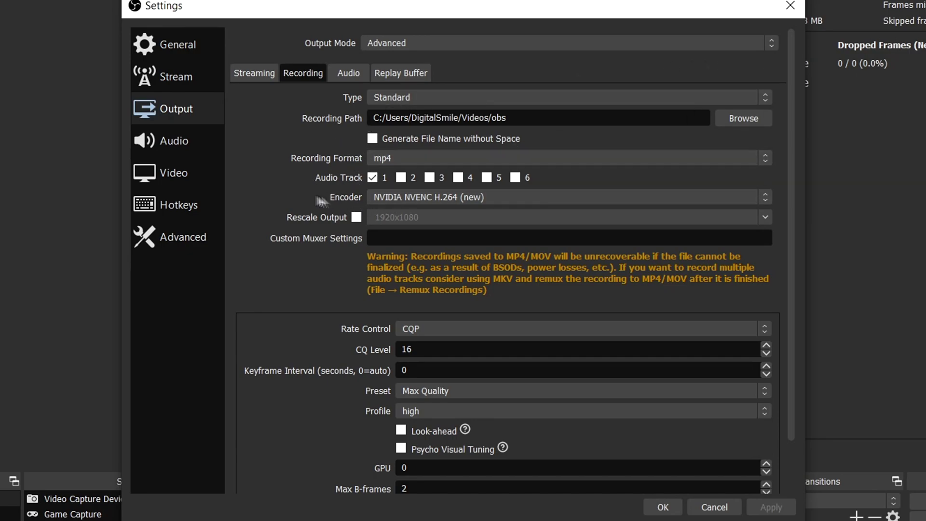
{"action": "left_click", "coordinate": [432, 196]}
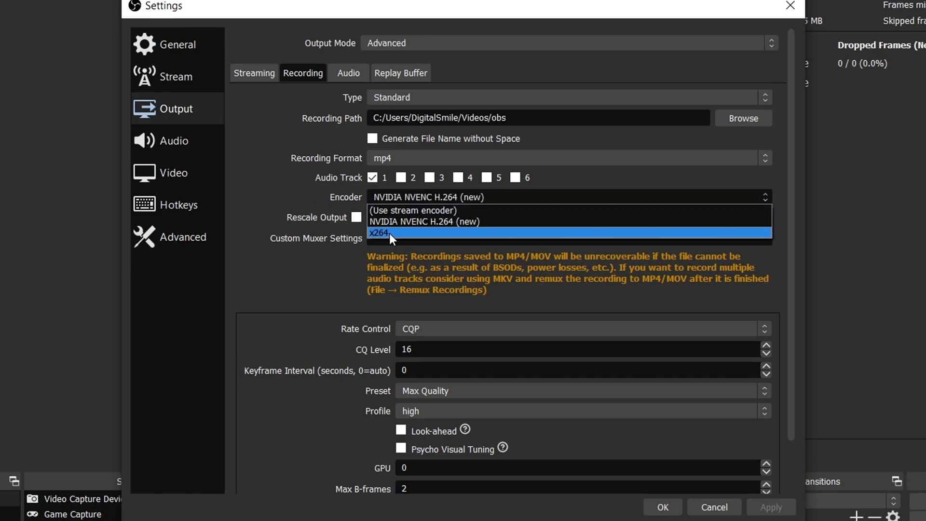
{"action": "left_click", "coordinate": [303, 214]}
{"action": "left_click", "coordinate": [302, 214]}
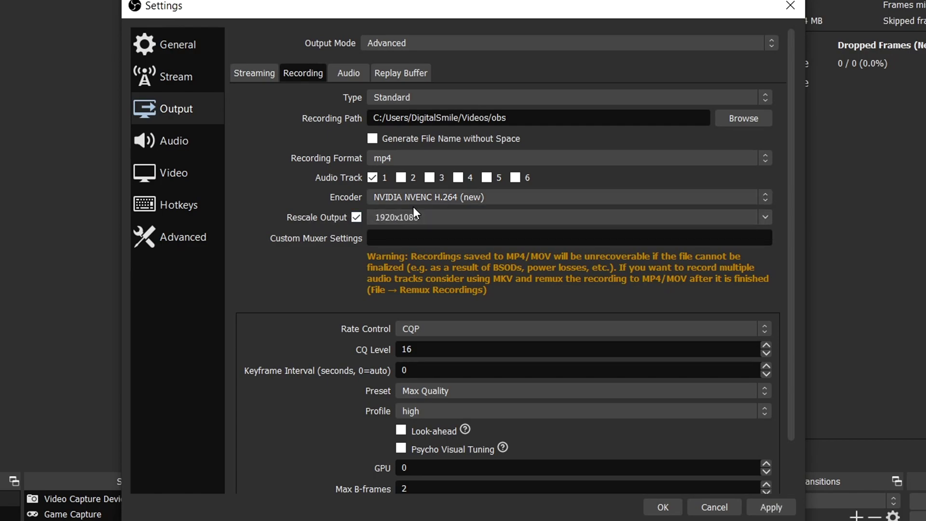
{"action": "left_click", "coordinate": [356, 217]}
{"action": "scroll", "coordinate": [418, 362], "scroll_direction": "down", "scroll_amount": 2}
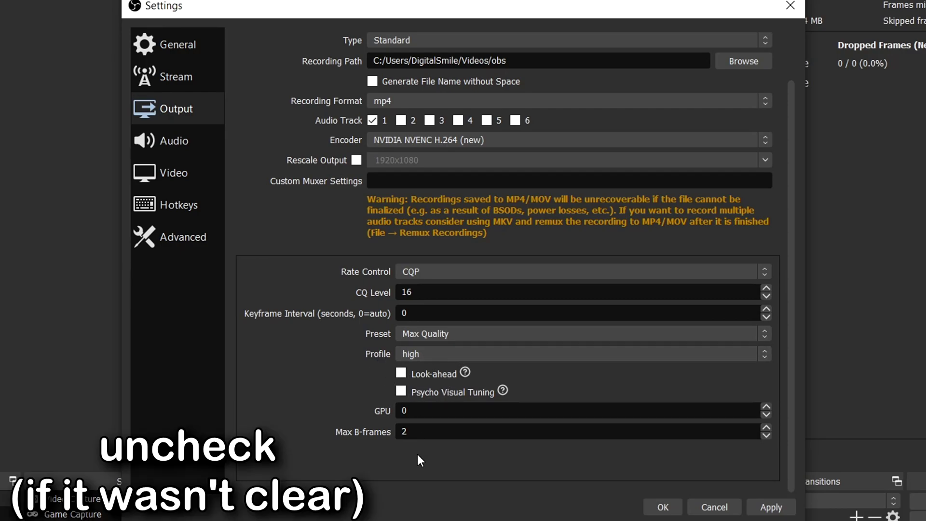
{"action": "left_click", "coordinate": [178, 172]}
Set the video frame rate to fractional with a numerator of 240
{"action": "left_click", "coordinate": [287, 104]}
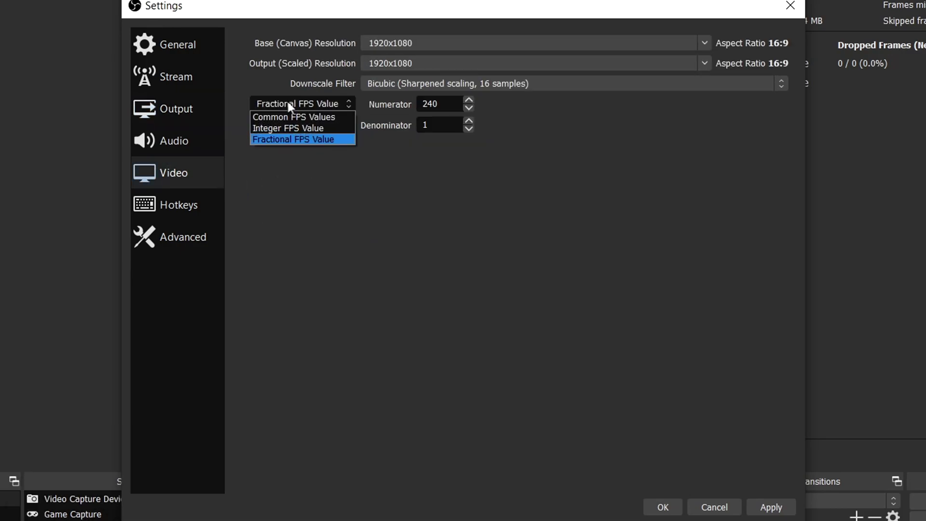
{"action": "left_click", "coordinate": [274, 141]}
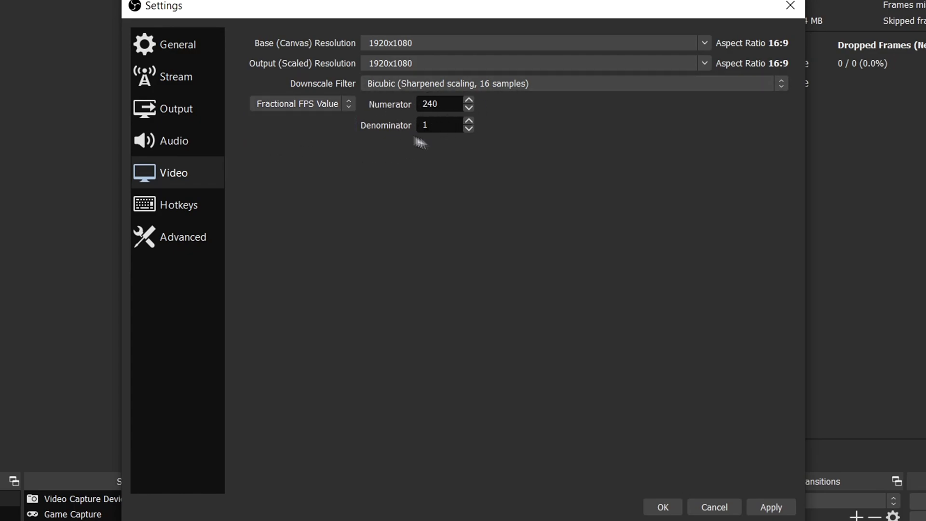
{"action": "left_click", "coordinate": [448, 104]}
{"action": "type", "text": "120"}
{"action": "key", "text": "BackSpace"}
{"action": "key", "text": "BackSpace"}
{"action": "key", "text": "BackSpace"}
{"action": "type", "text": "240"}
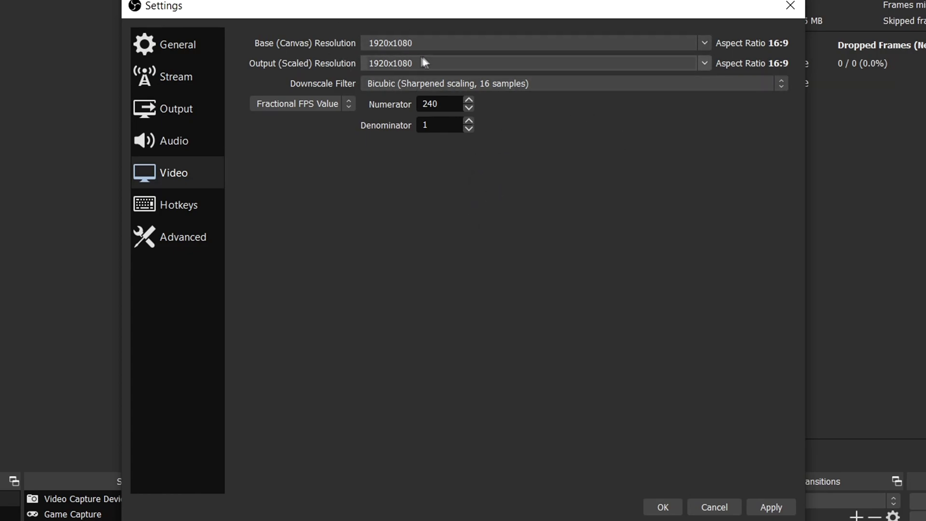
Keep Bicubic as the downscale filter
{"action": "left_click", "coordinate": [389, 88]}
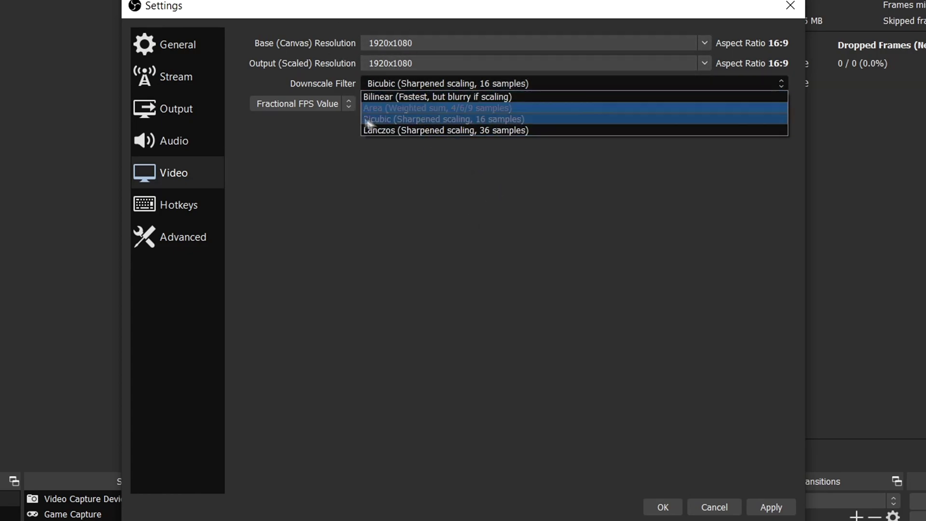
{"action": "left_click", "coordinate": [389, 119]}
{"action": "left_click", "coordinate": [420, 83]}
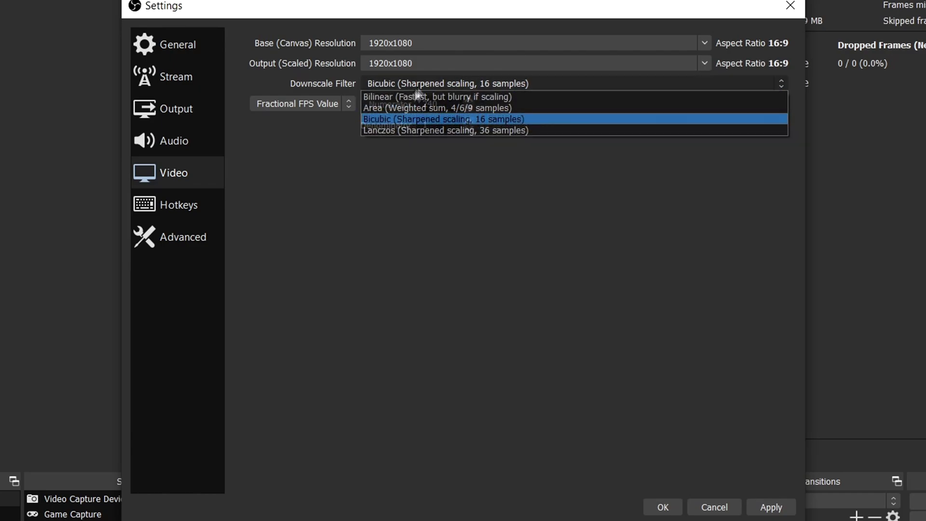
{"action": "left_click", "coordinate": [410, 238]}
{"action": "left_click", "coordinate": [184, 237]}
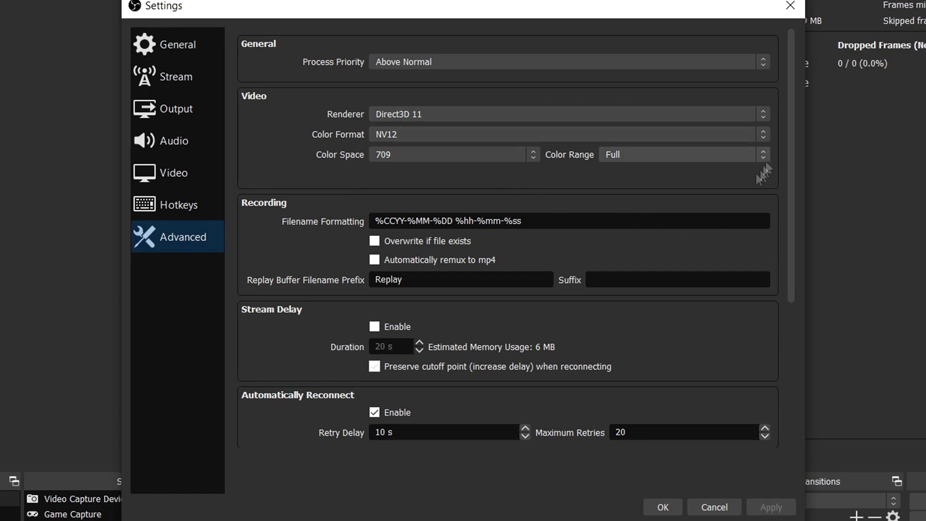
{"action": "left_click", "coordinate": [710, 507]}
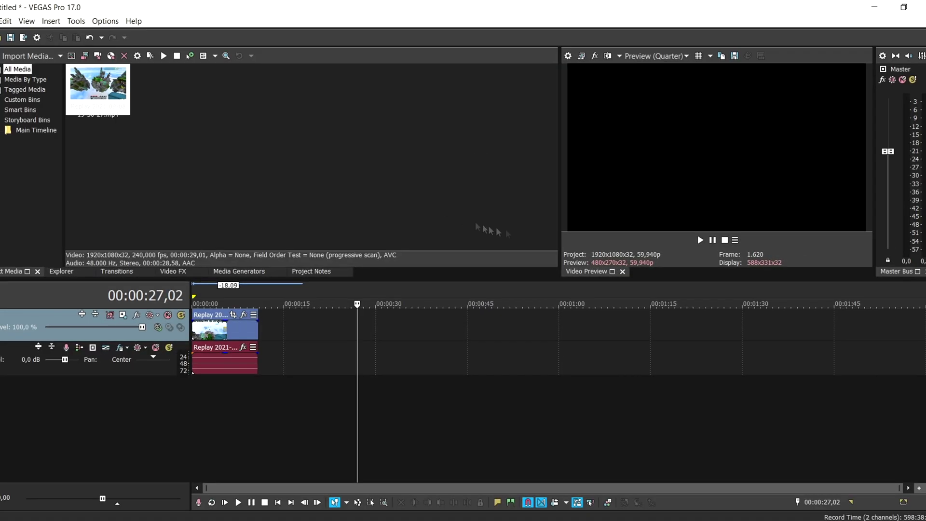
{"action": "left_click", "coordinate": [568, 56]}
{"action": "left_click_drag", "start_coordinate": [304, 48], "coordinate": [349, 23]}
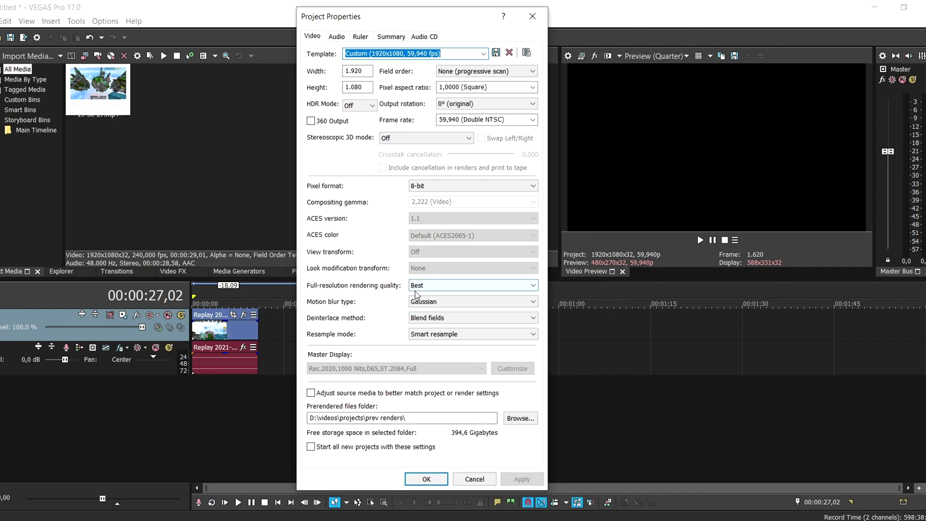
{"action": "key", "text": "Tab"}
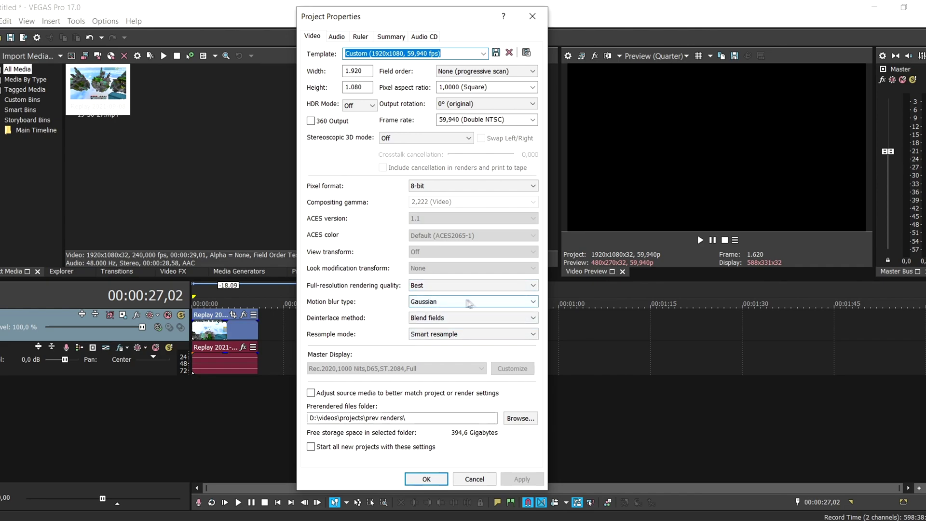
{"action": "key", "text": "Tab"}
{"action": "key", "text": "Tab"}
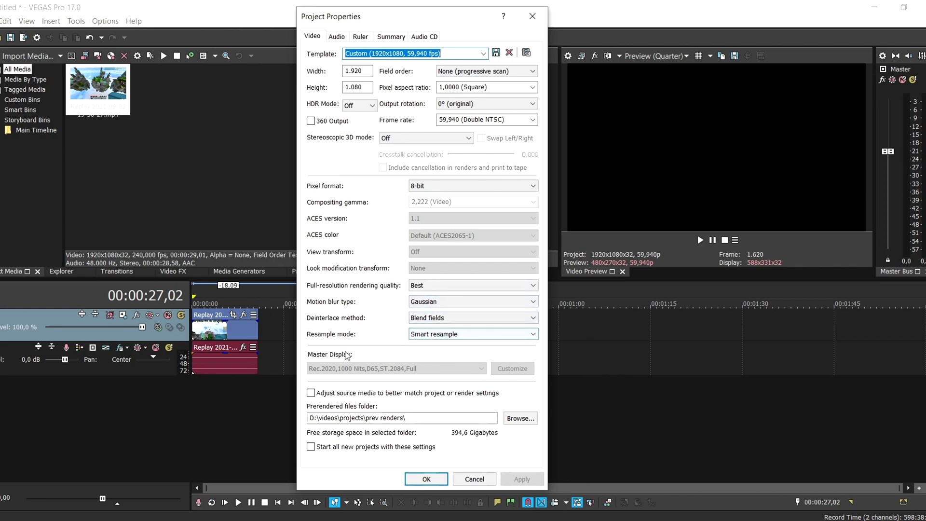
{"action": "left_click", "coordinate": [432, 338]}
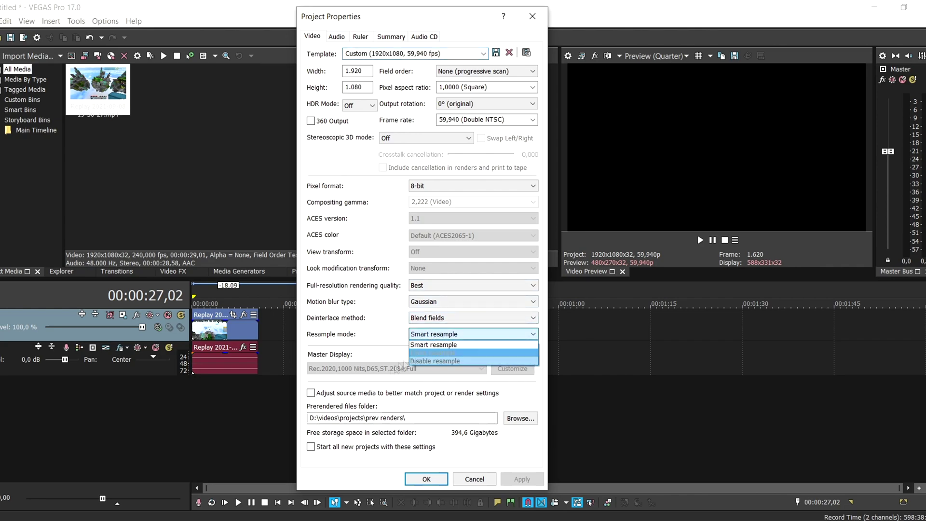
{"action": "left_click", "coordinate": [419, 342]}
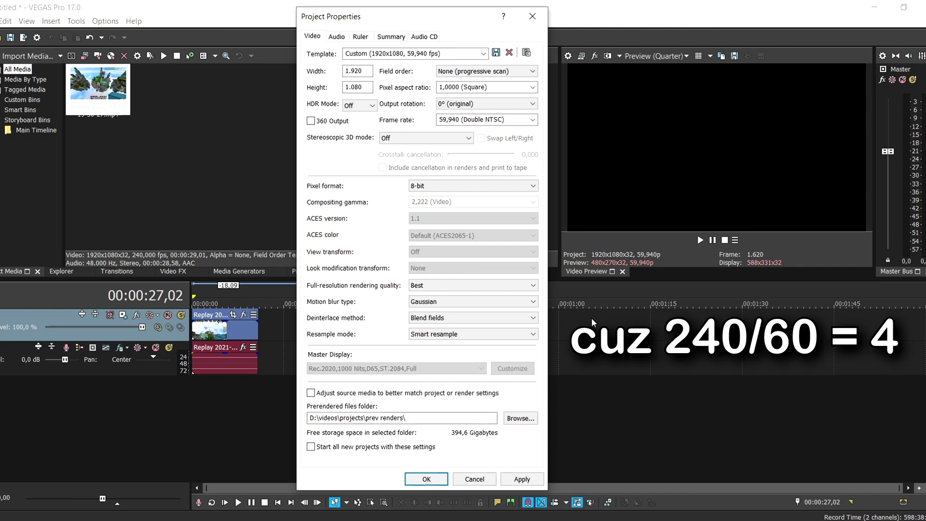
{"action": "left_click", "coordinate": [475, 481]}
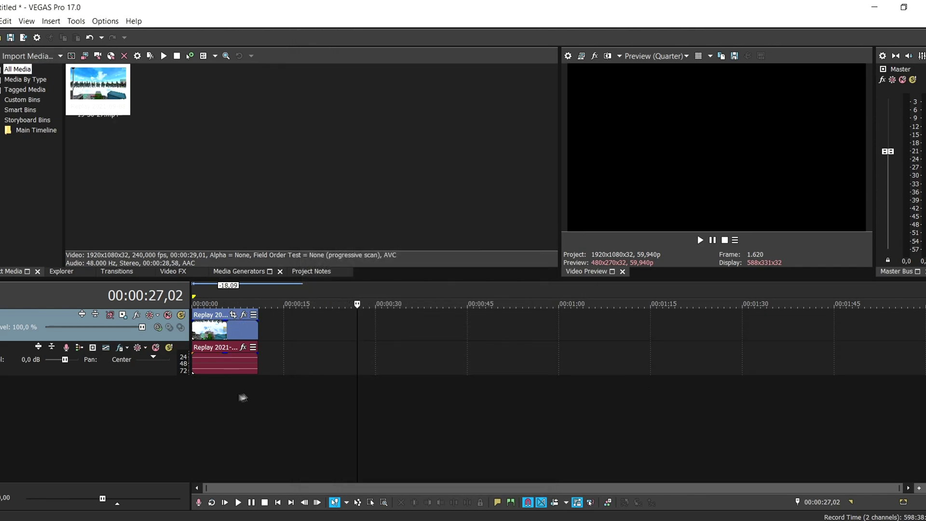
Loop-select the whole clip and customize the Internet 4K 2160p 29.97 fps (NVIDIA NVENC) render template
{"action": "left_click_drag", "start_coordinate": [261, 389], "coordinate": [193, 390]}
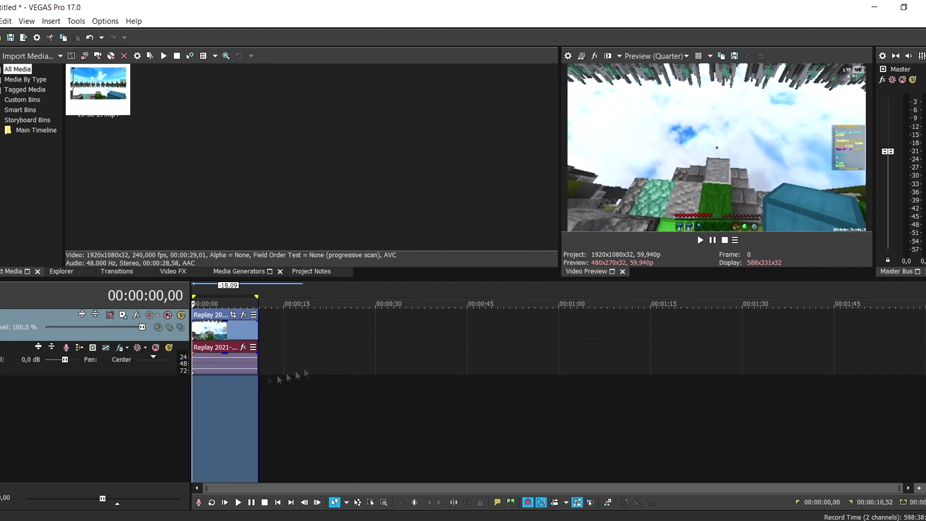
{"action": "left_click", "coordinate": [23, 38]}
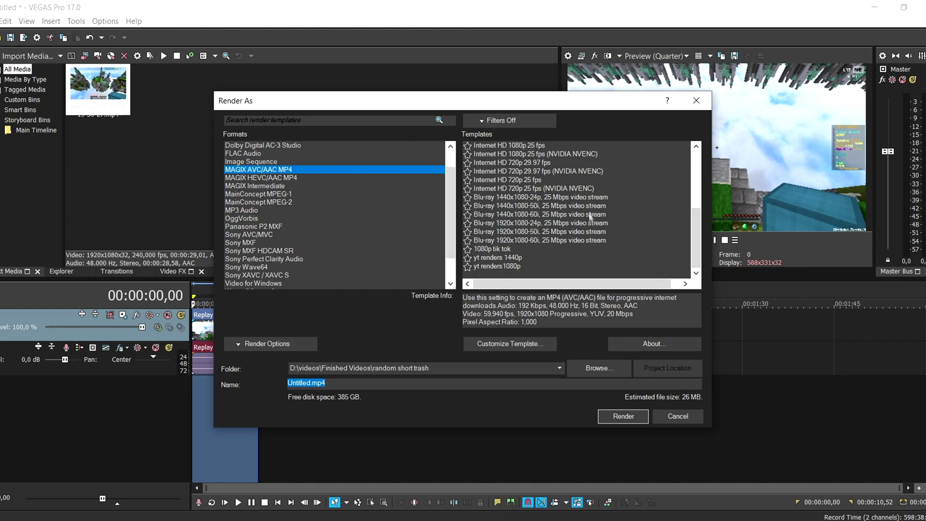
{"action": "scroll", "coordinate": [531, 203], "scroll_direction": "up", "scroll_amount": 5}
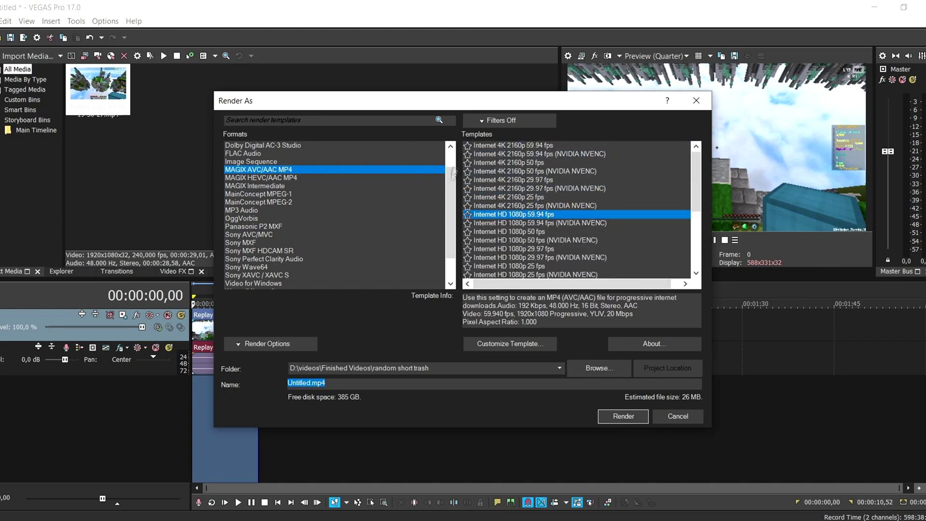
{"action": "left_click", "coordinate": [531, 189]}
{"action": "scroll", "coordinate": [563, 188], "scroll_direction": "down", "scroll_amount": 5}
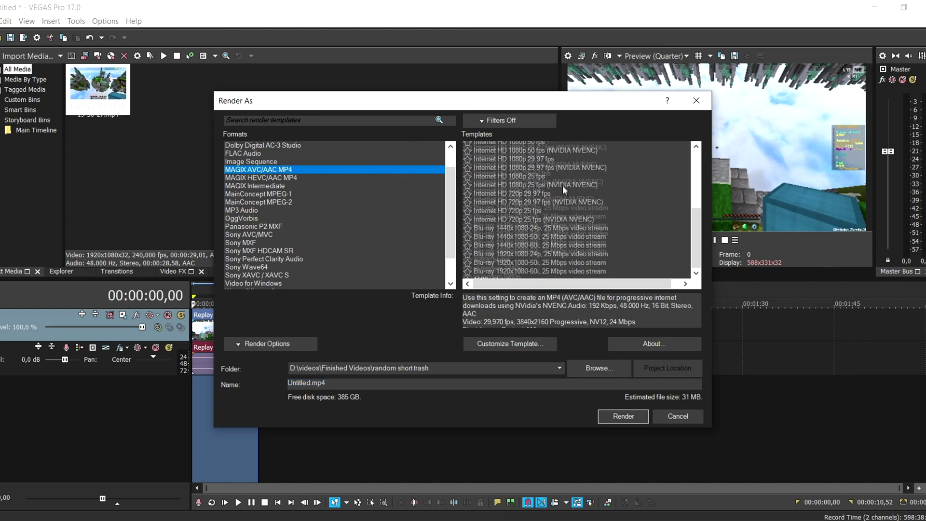
{"action": "left_click", "coordinate": [521, 344]}
Cancel the 4K custom settings and select the 'yt renders 1440p' template instead
{"action": "left_click", "coordinate": [570, 507]}
{"action": "scroll", "coordinate": [531, 207], "scroll_direction": "down", "scroll_amount": 5}
{"action": "left_click", "coordinate": [647, 257]}
Review the 'yt renders 1440p' custom settings, keeping NV Encoder, and check the audio and project tabs
{"action": "left_click", "coordinate": [510, 343]}
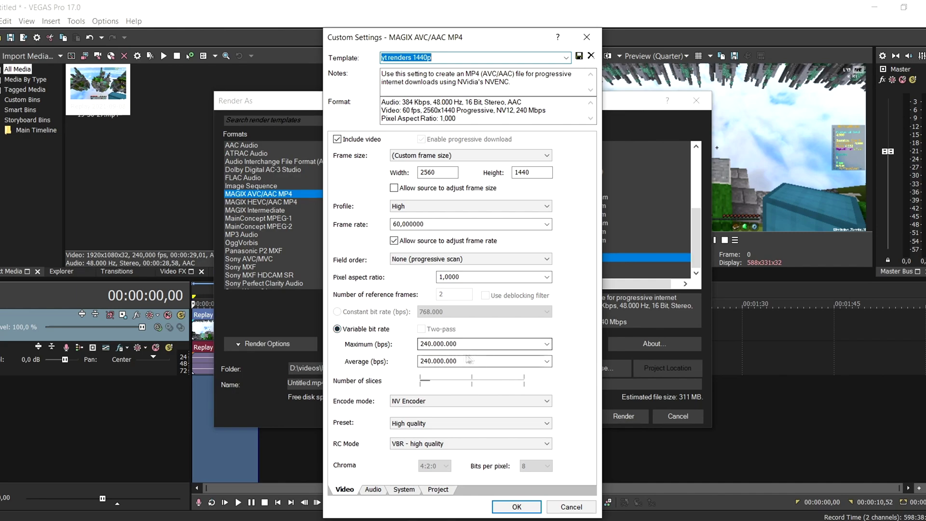
{"action": "left_click", "coordinate": [452, 404]}
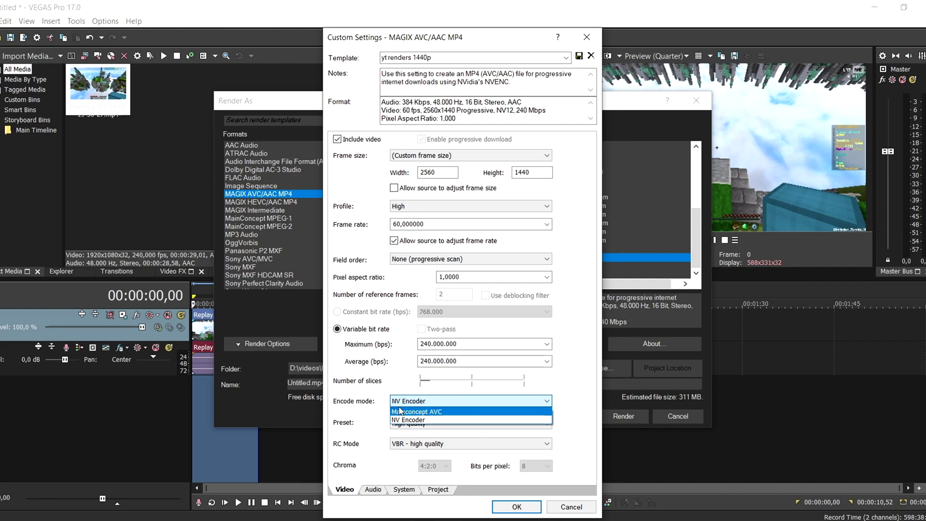
{"action": "left_click", "coordinate": [400, 419]}
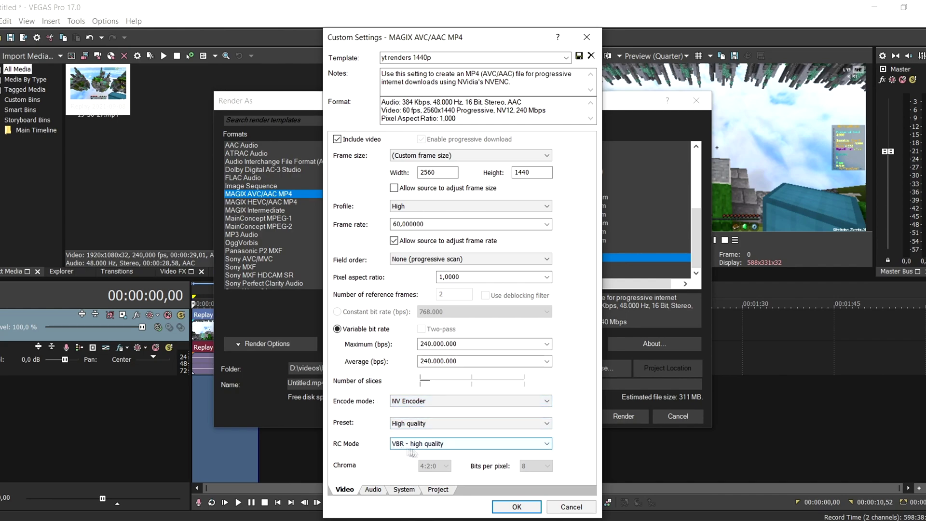
{"action": "left_click", "coordinate": [373, 489]}
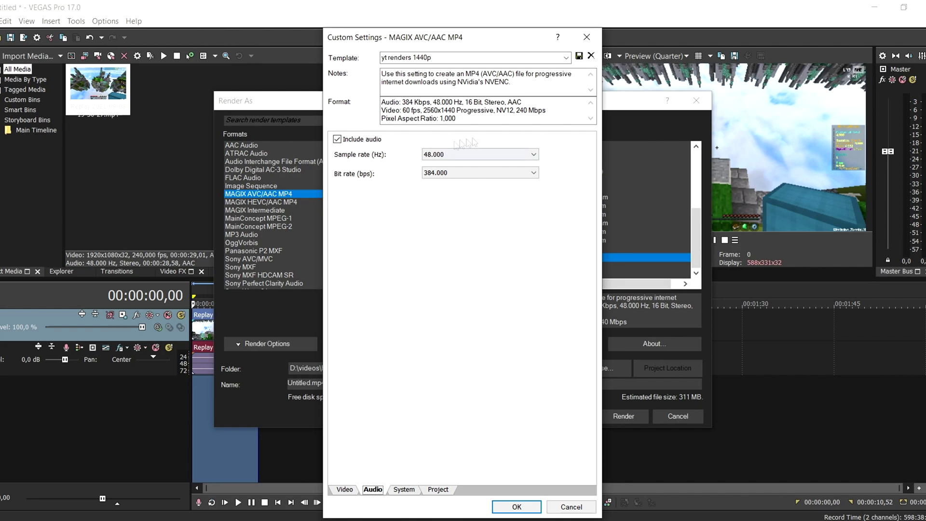
{"action": "left_click", "coordinate": [438, 489]}
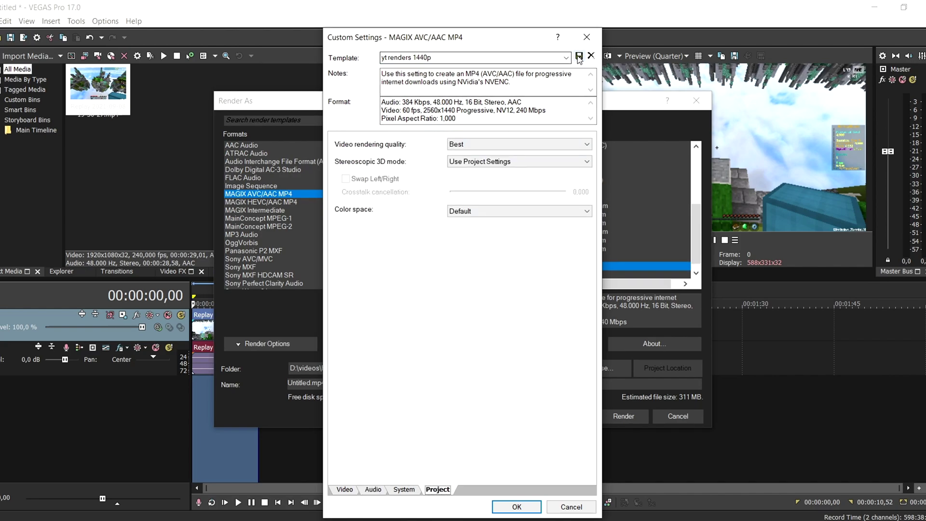
{"action": "left_click", "coordinate": [572, 506]}
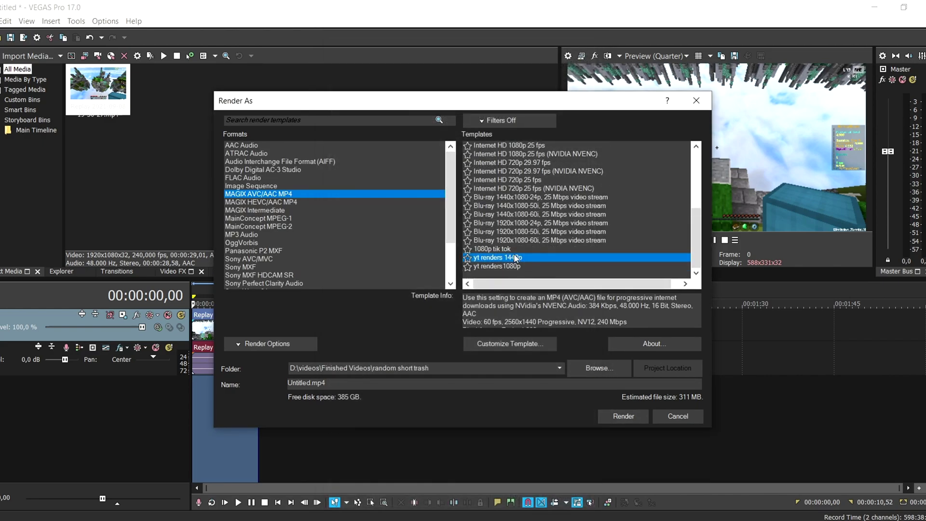